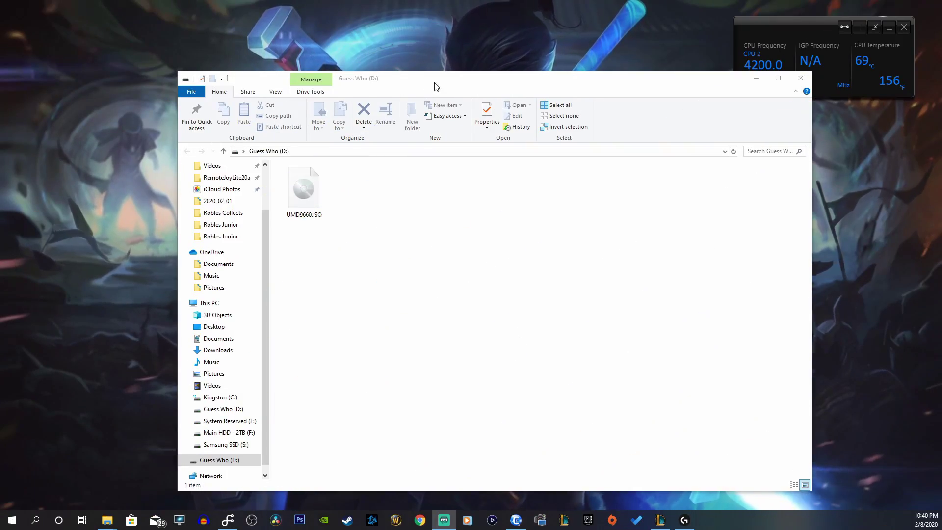
Step: Copy UMD9660.ISO from Guess Who (D:) onto Main HDD - 2TB (F:), replacing the existing copy
drag(436, 87, 405, 76)
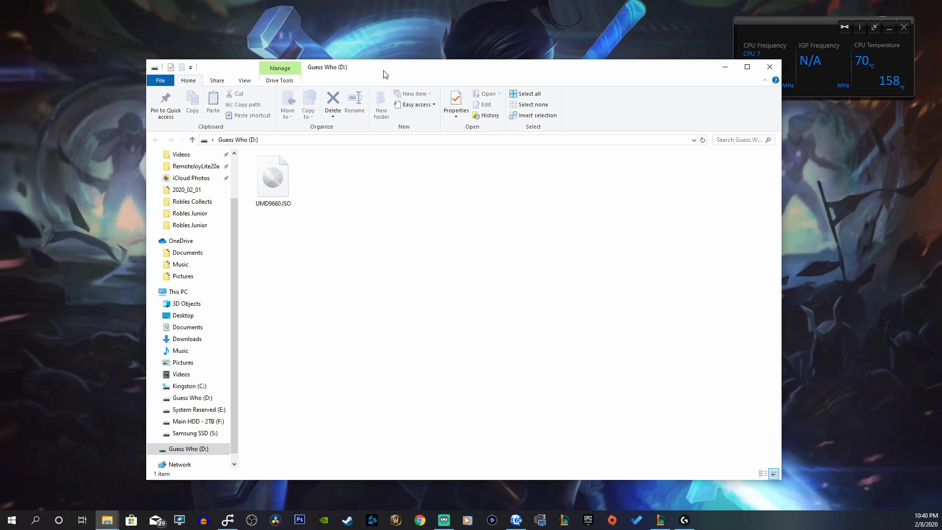
drag(441, 67, 516, 47)
click(348, 175)
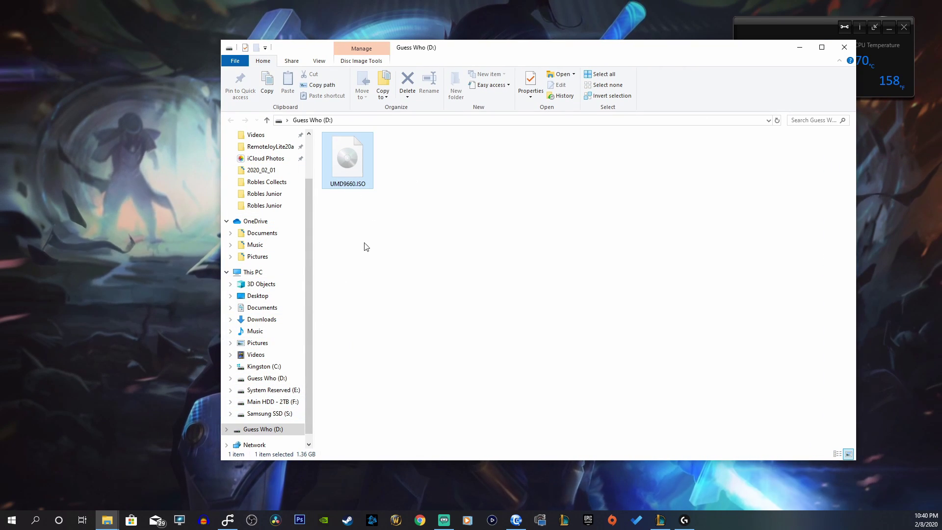
scroll(289, 309, up, 2)
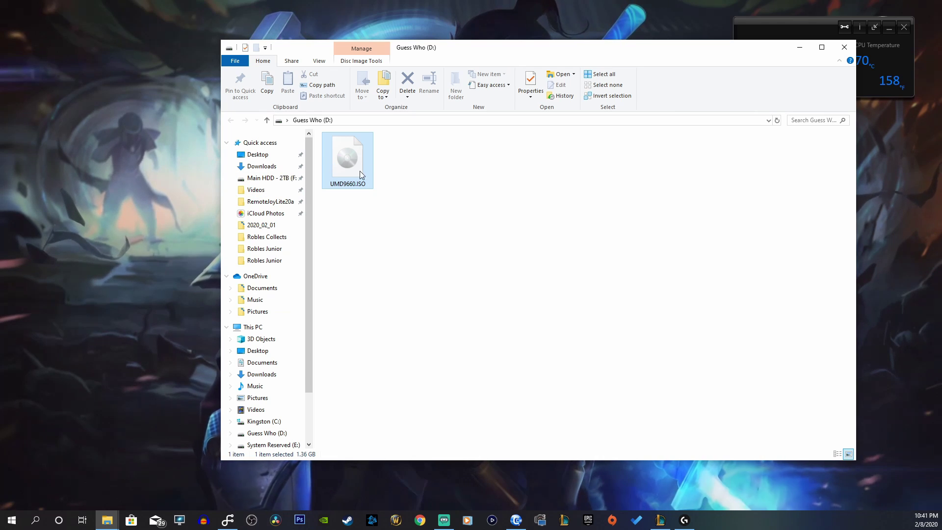
drag(347, 162, 272, 181)
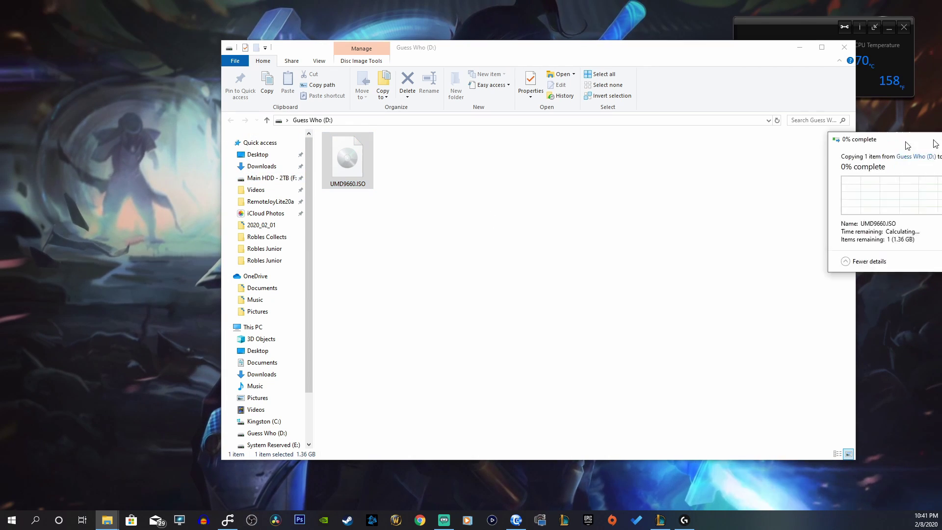
drag(363, 185, 479, 168)
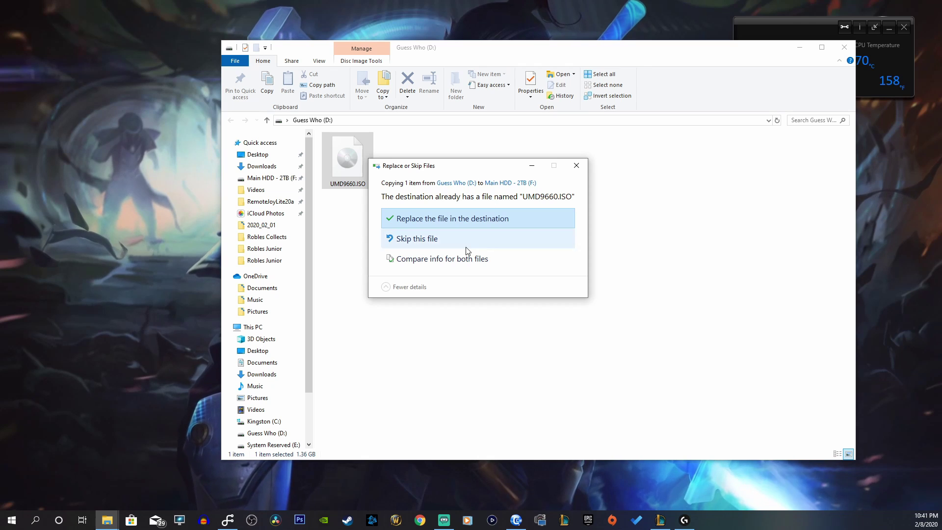
click(479, 219)
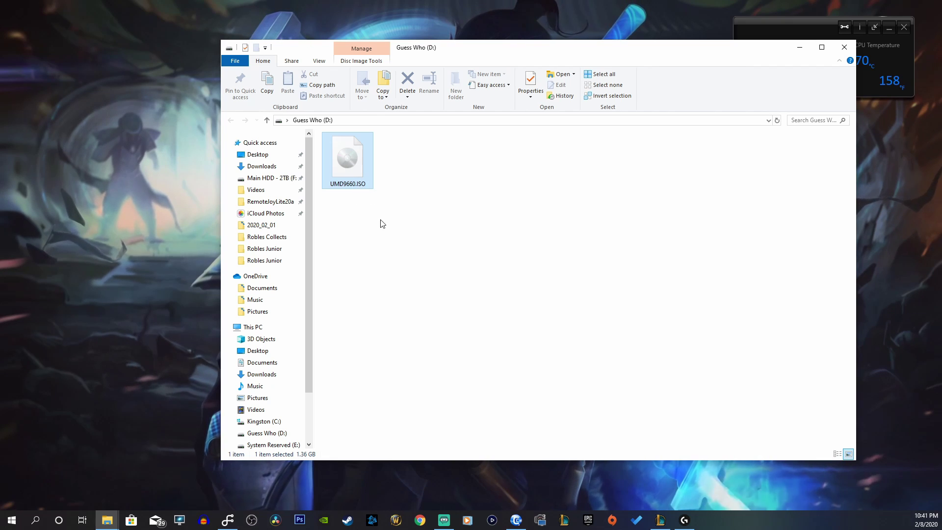
drag(350, 168, 240, 147)
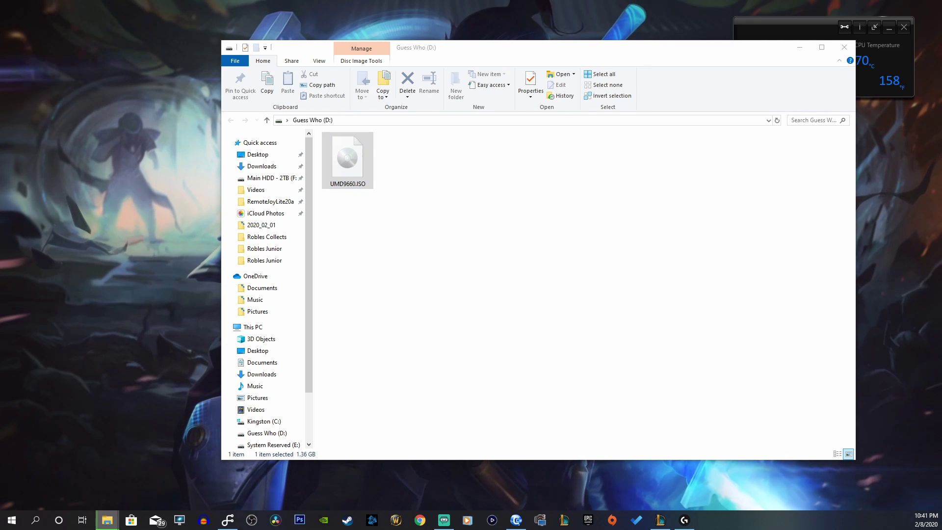
drag(671, 155, 517, 157)
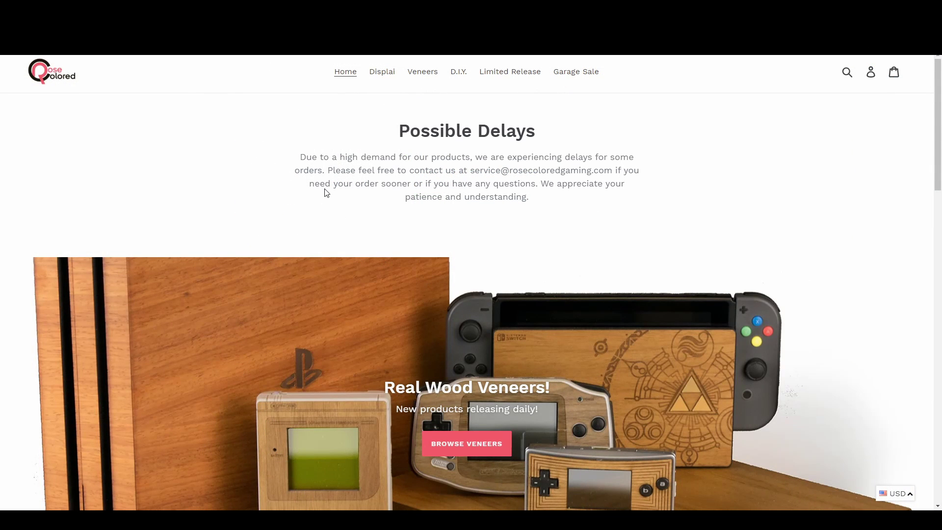
Step: Browse the Rose Colored Gaming home page and Controller Display Stands collection, then return home
scroll(326, 192, down, 2)
scroll(326, 192, down, 2)
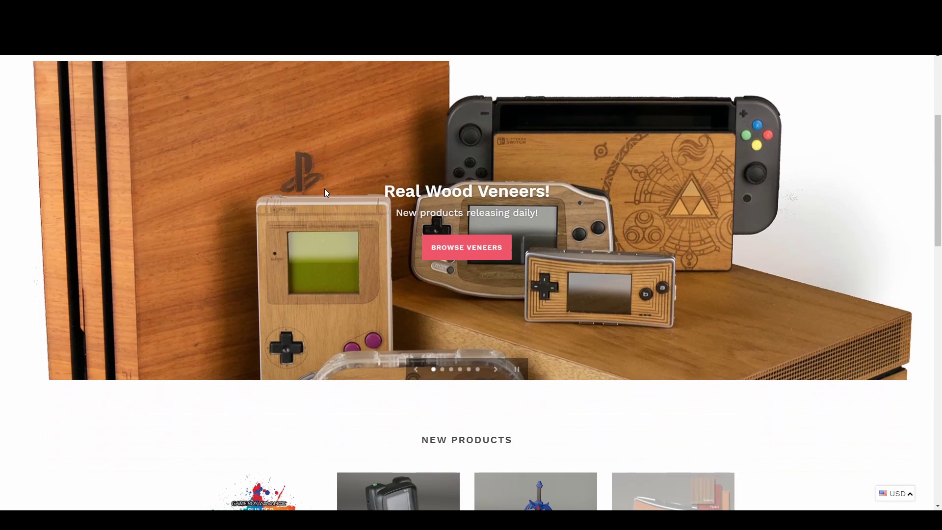
scroll(324, 189, down, 2)
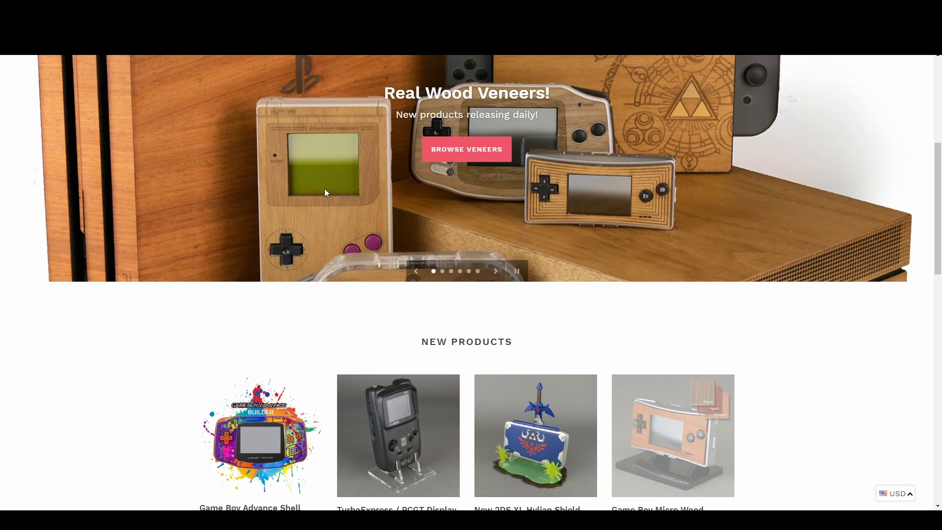
scroll(325, 190, down, 2)
scroll(326, 192, down, 2)
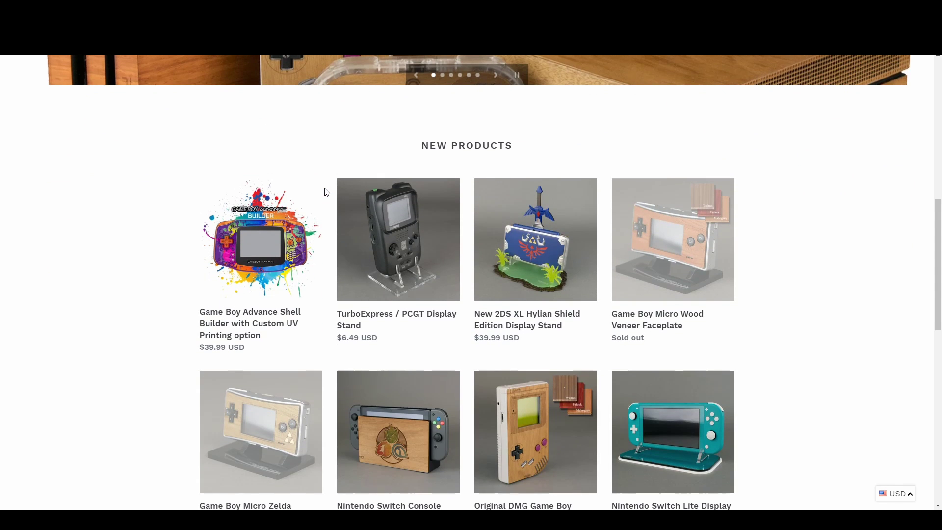
scroll(326, 192, down, 4)
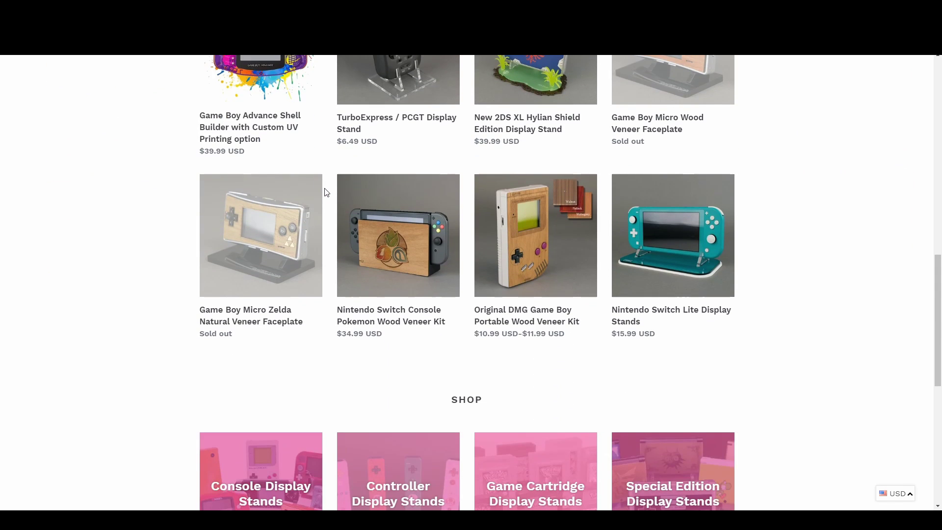
scroll(326, 193, down, 8)
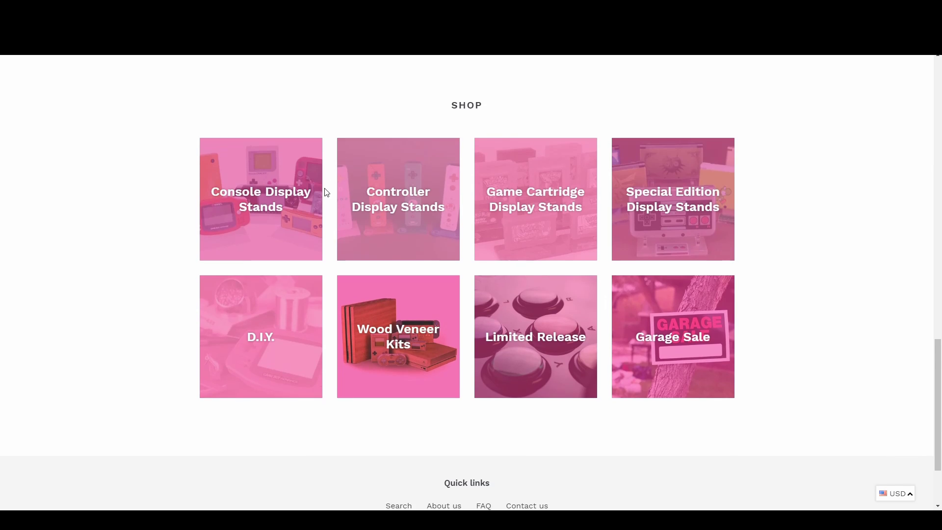
scroll(326, 191, up, 4)
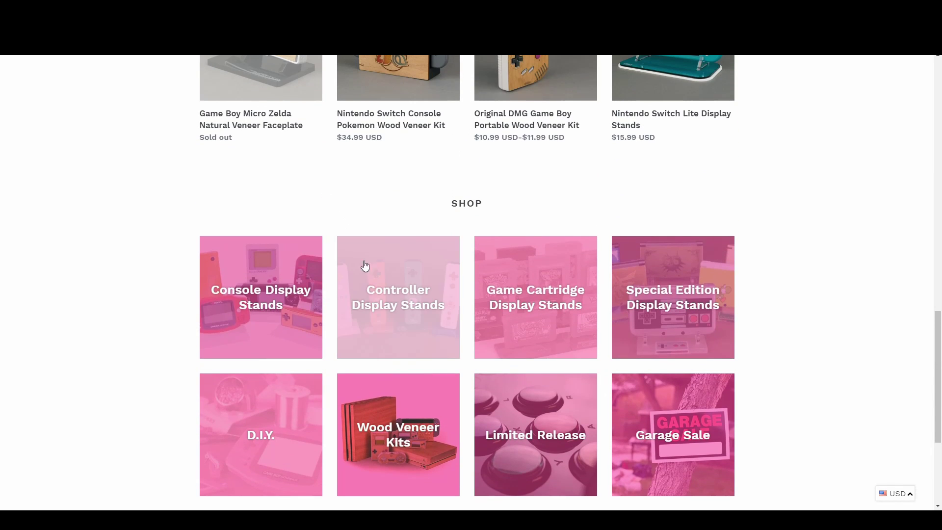
click(375, 305)
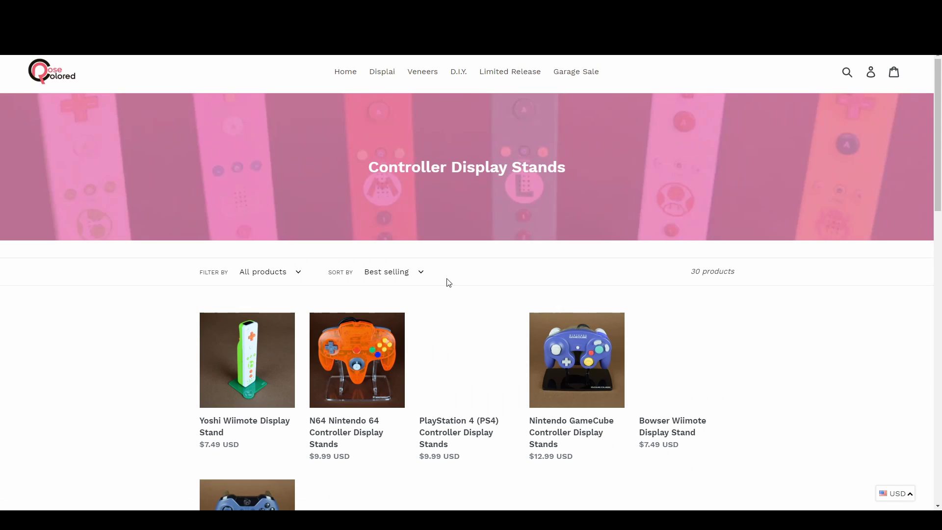
scroll(446, 280, down, 2)
scroll(447, 283, down, 4)
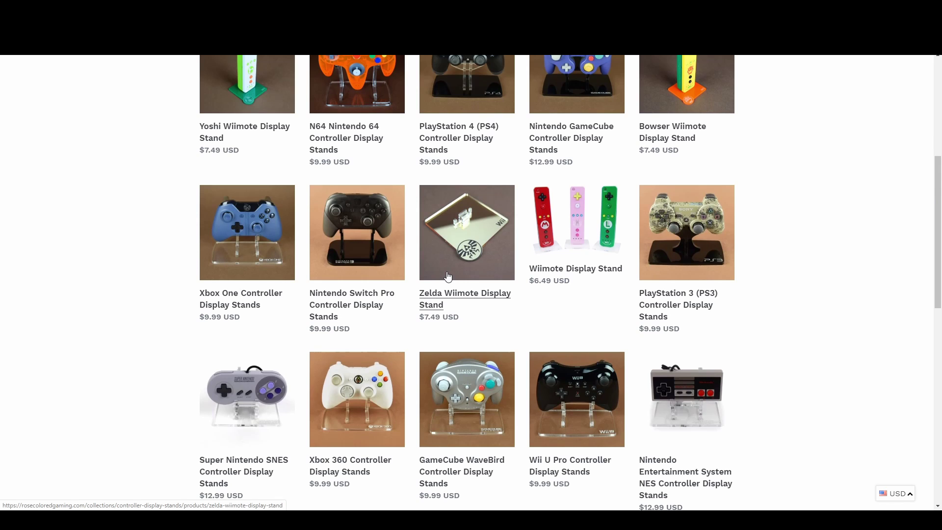
key(alt+Left)
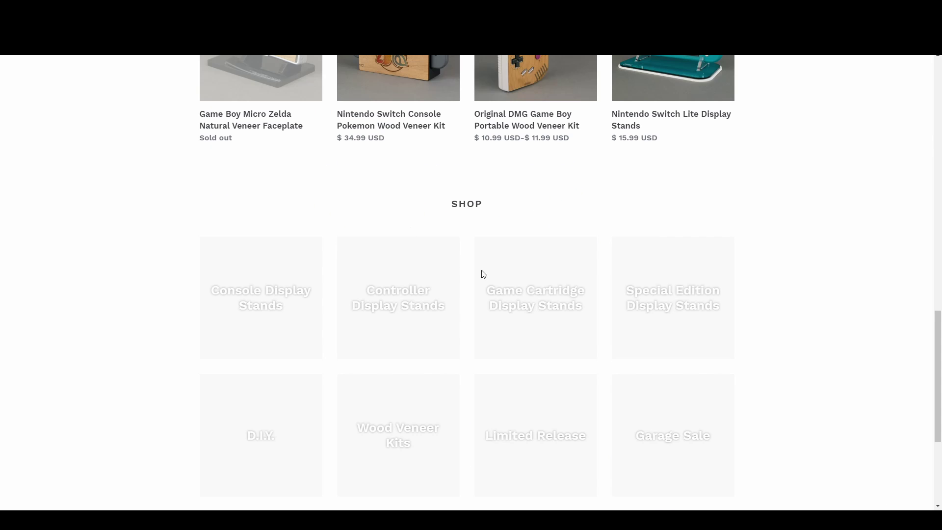
Step: In Game Cartridge Display Stands, open the Pokémon Generation Two (Gold, Silver, Crystal) product page
click(580, 330)
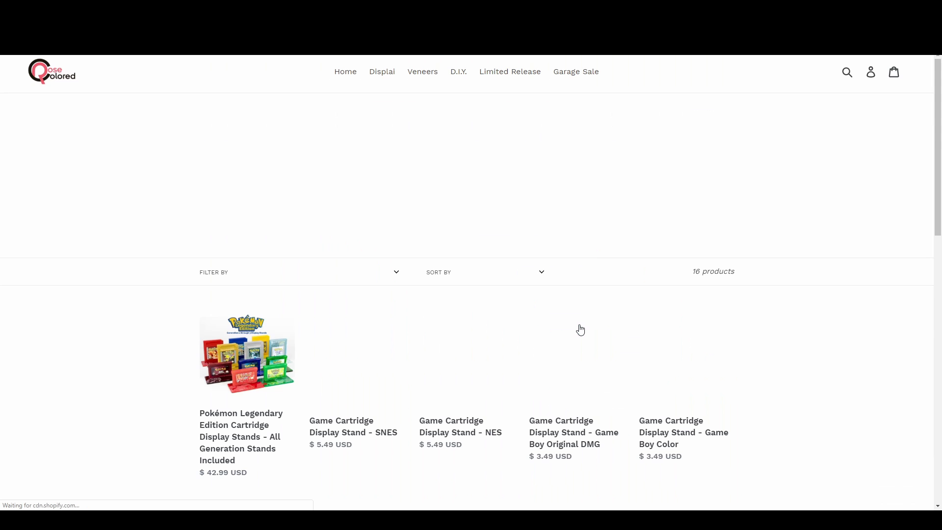
scroll(572, 318, down, 2)
scroll(573, 318, down, 6)
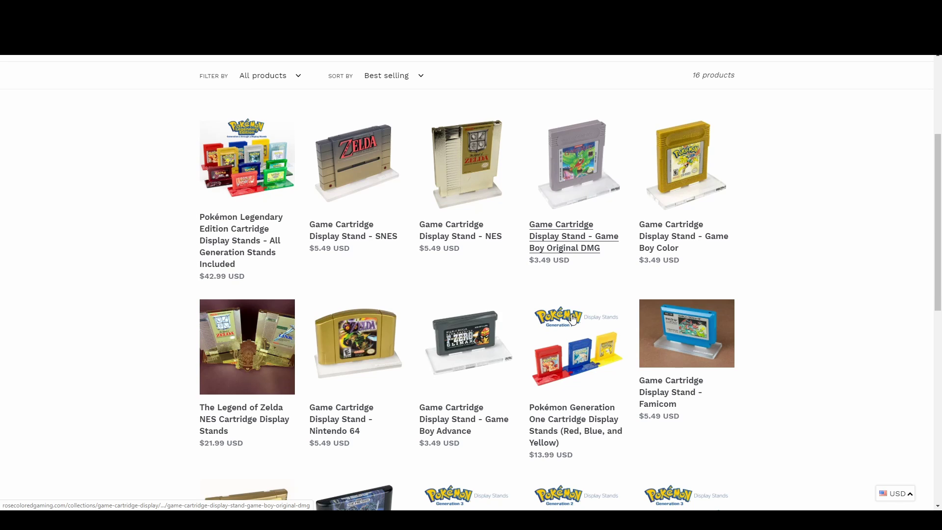
scroll(572, 319, down, 2)
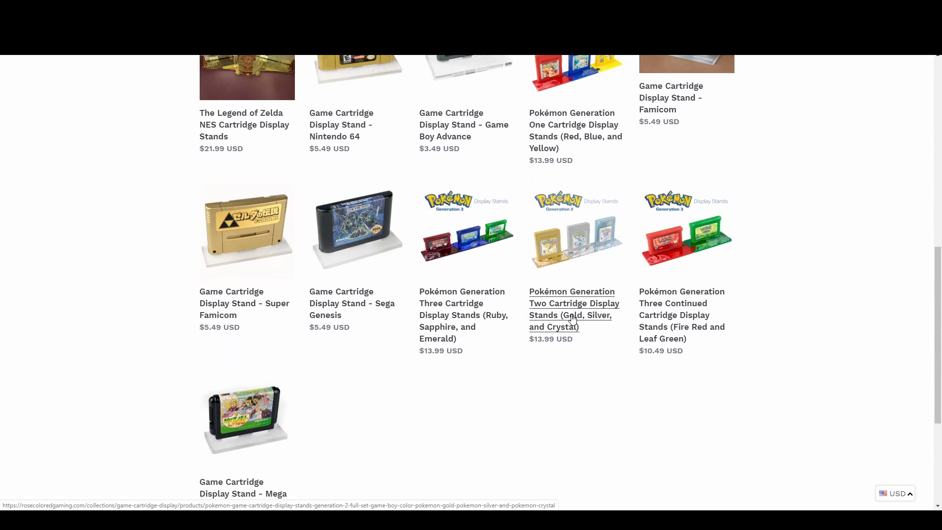
click(559, 253)
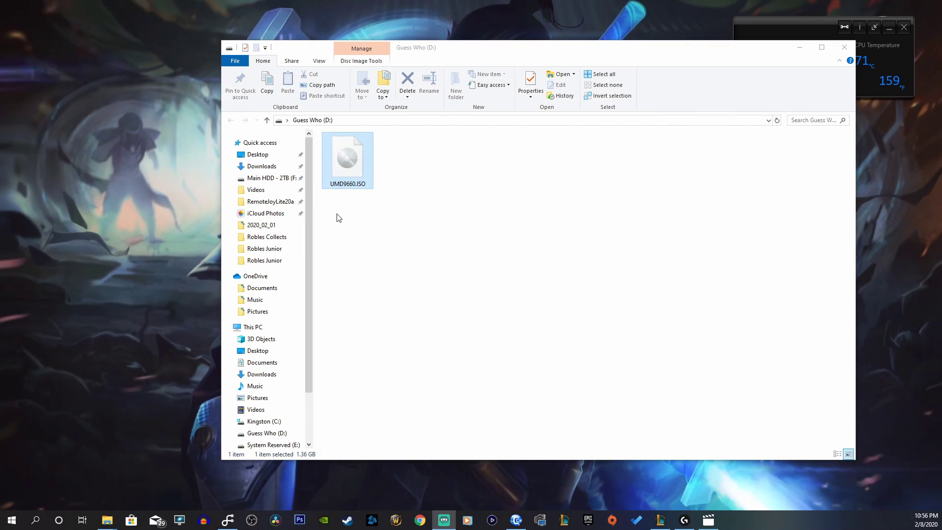
Step: Rename UMD9660.ISO in the Main HDD - 2TB (F:) Desktop folder to GuessWho.ISO
click(279, 179)
click(265, 154)
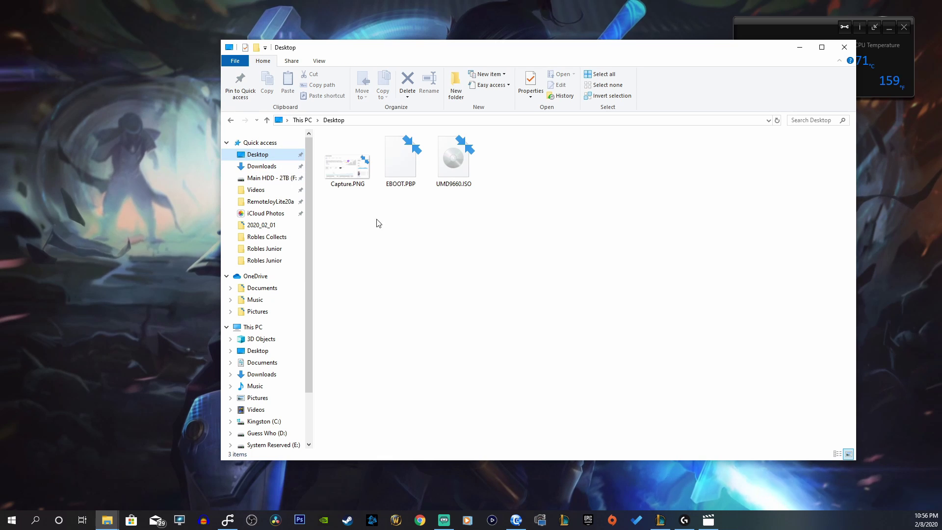
right_click(457, 176)
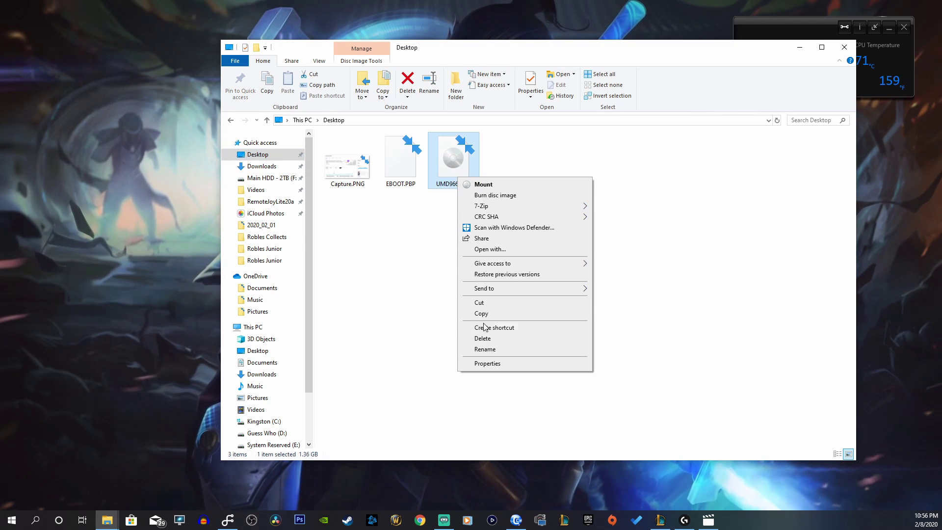
click(484, 349)
text(G)
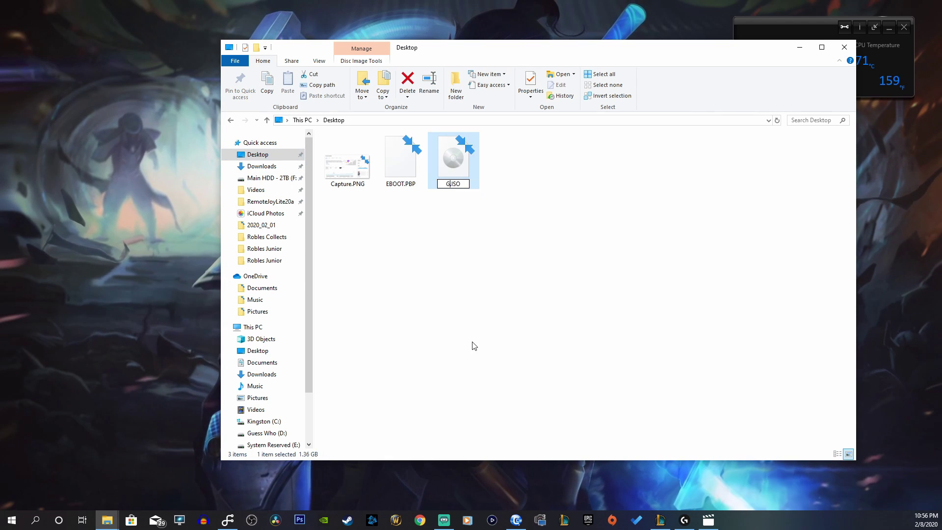
text(uess)
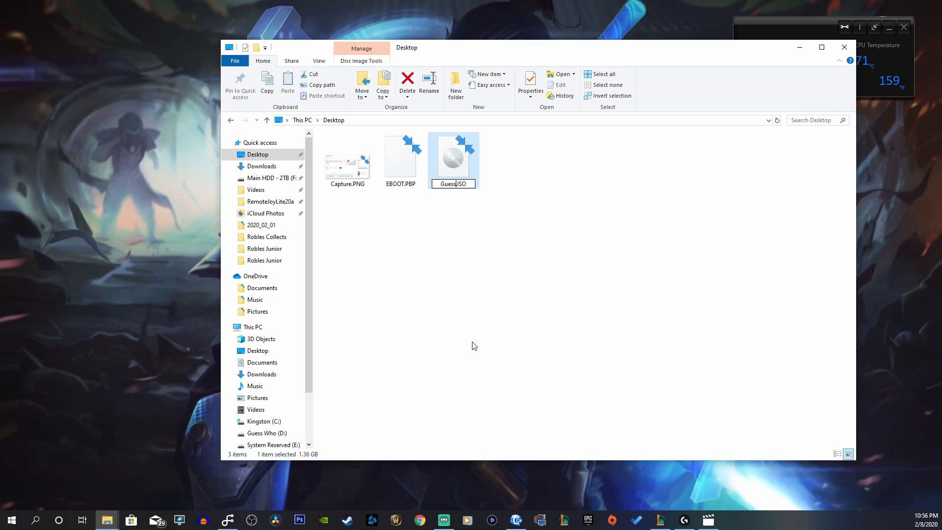
text(Who)
key(Return)
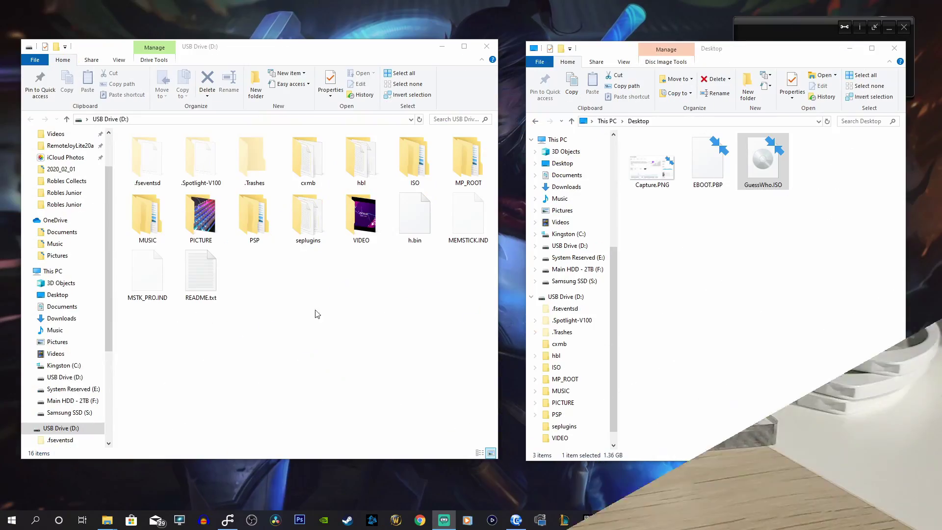
Step: Open the ISO folder on USB Drive (D:) in Large icons view, then select GuessWho.ISO on the Desktop
click(726, 245)
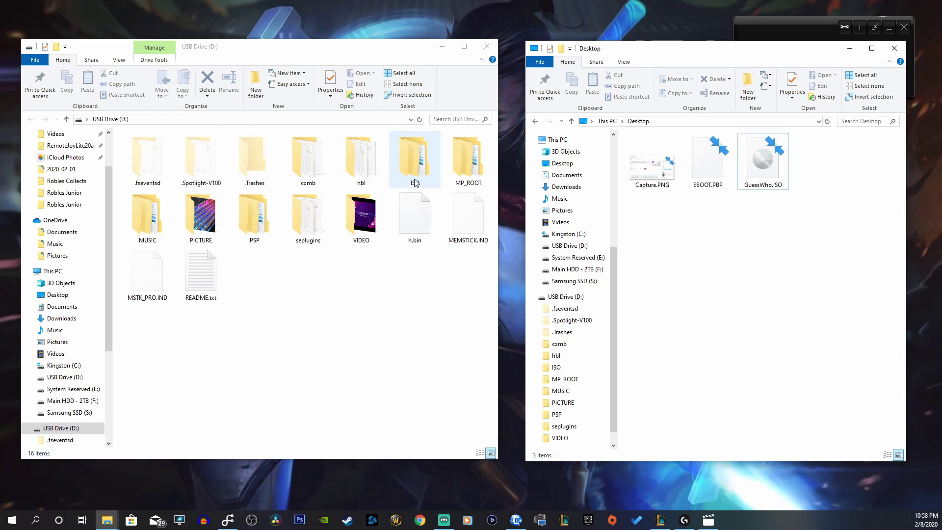
right_click(404, 267)
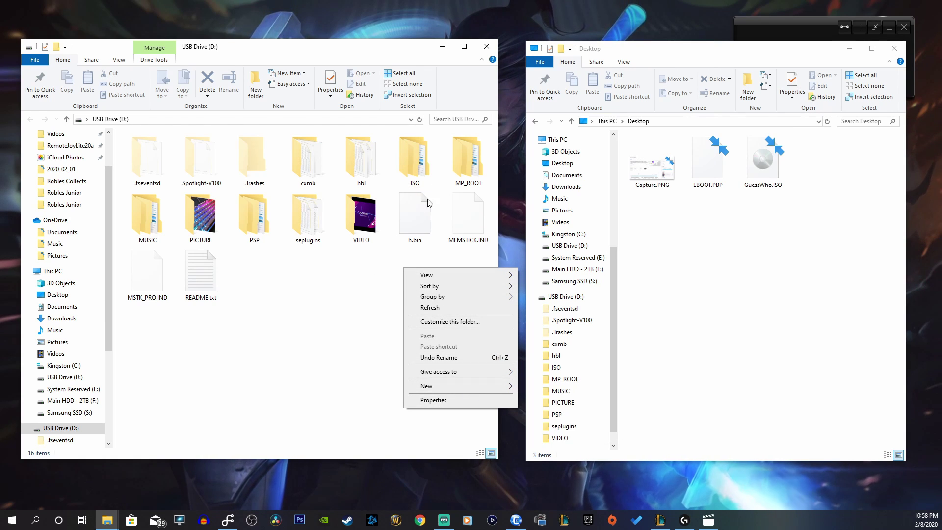
click(298, 319)
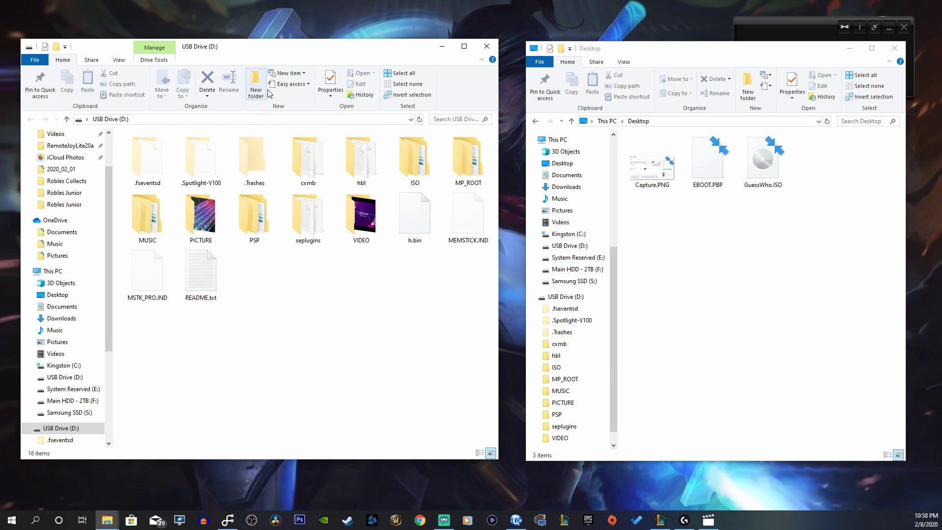
click(418, 162)
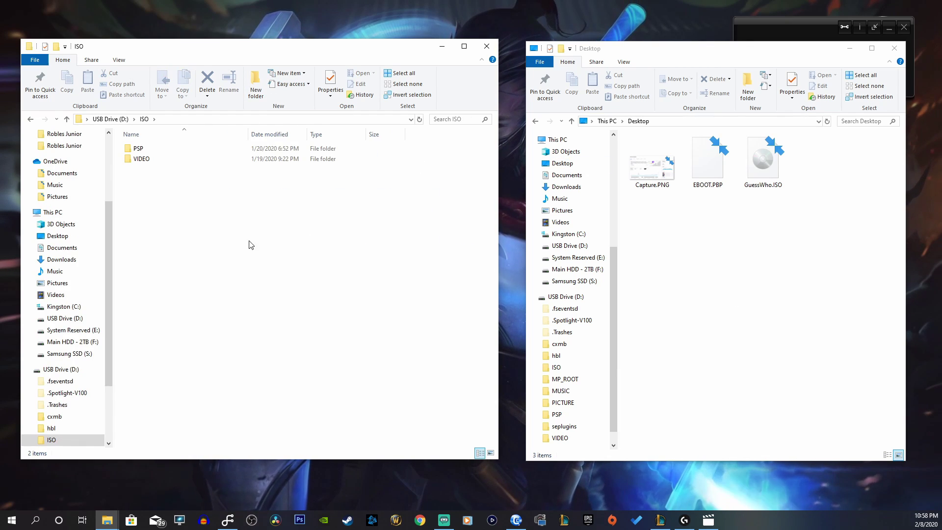
click(490, 453)
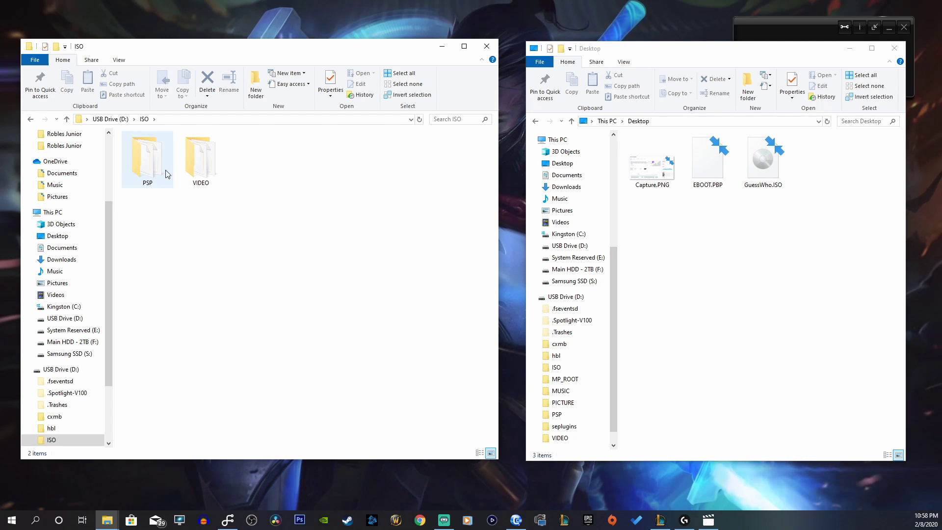
click(762, 166)
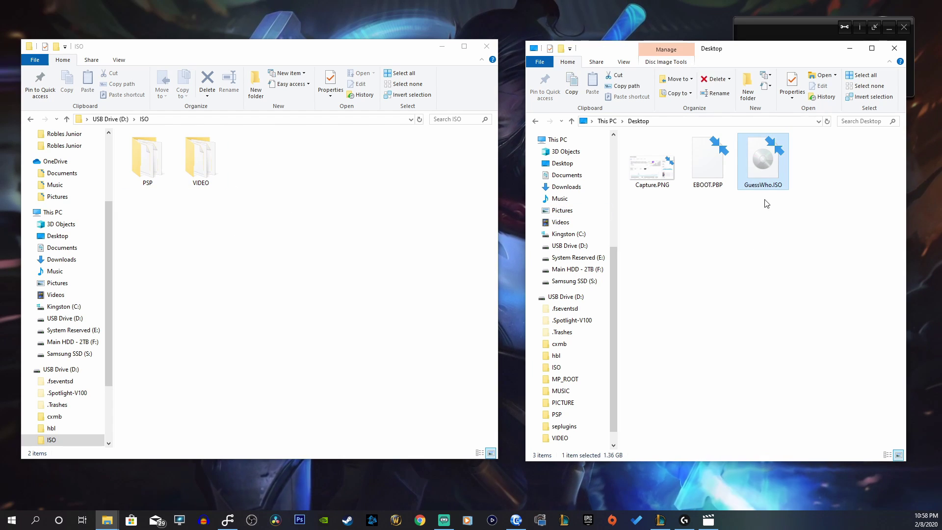
Step: Start copying GuessWho.ISO into the ISO/VIDEO folder on the USB drive
drag(763, 170, 202, 162)
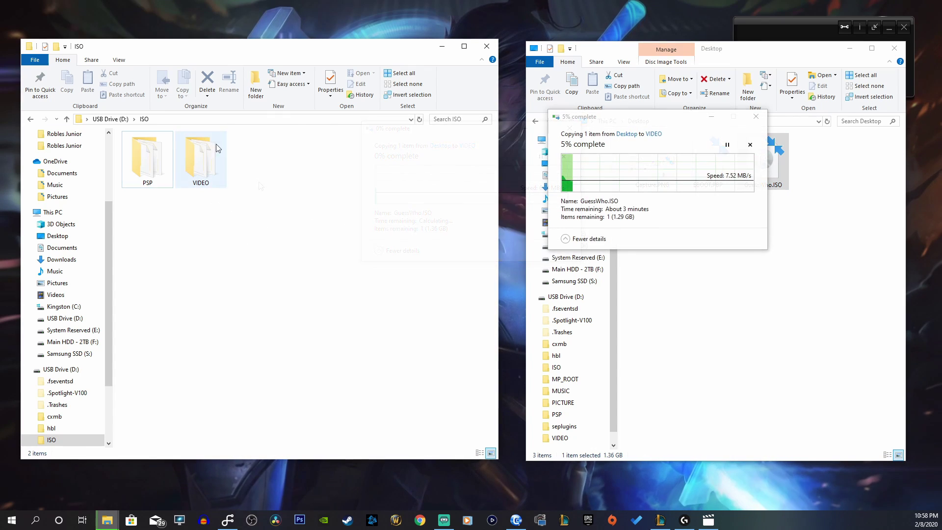
right_click(304, 205)
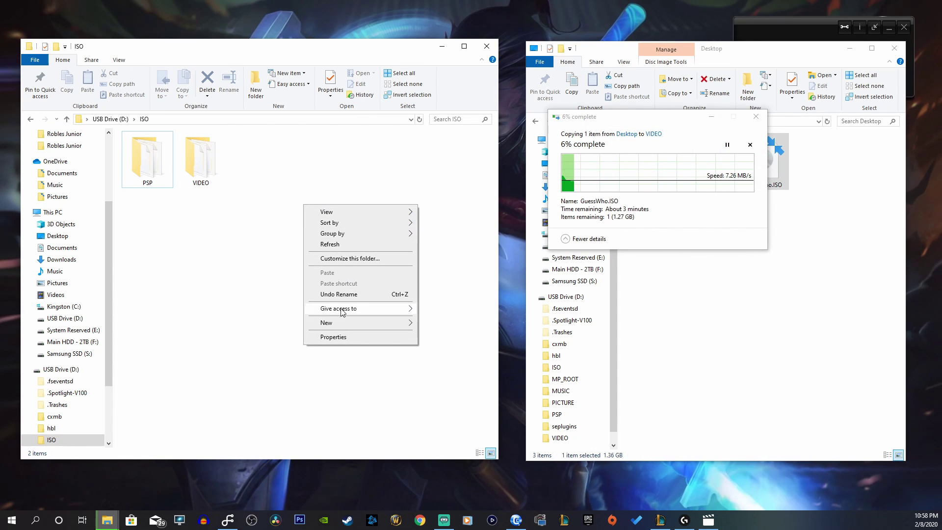
mouse_move(372, 322)
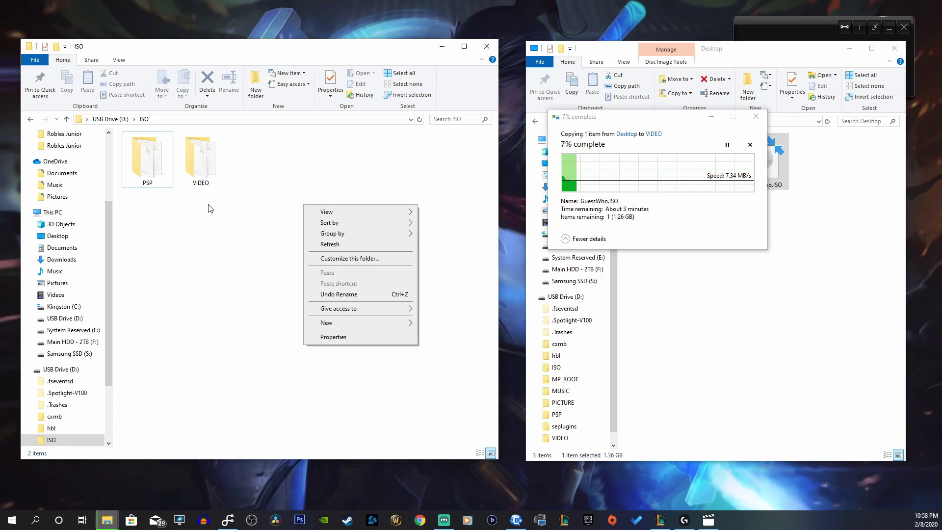
click(260, 221)
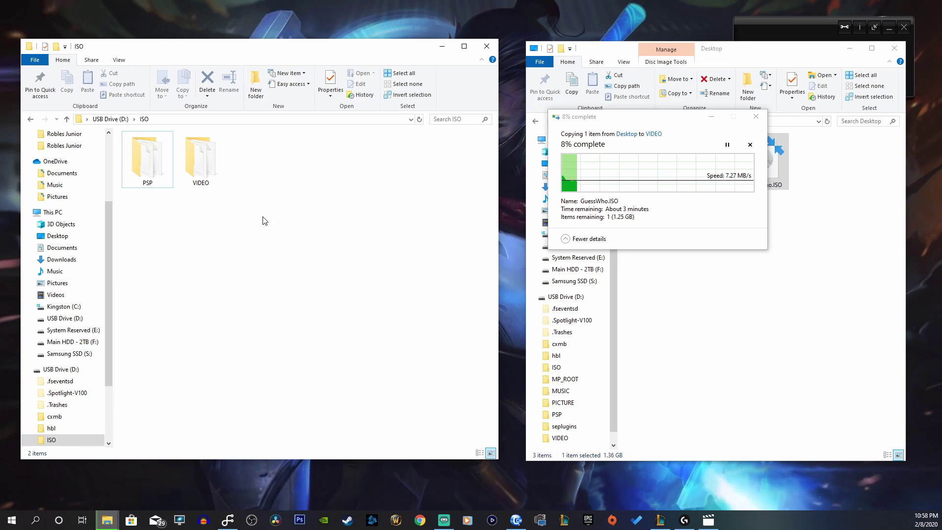
Step: Create a New folder inside ISO and move the copy progress window out of the way
click(257, 81)
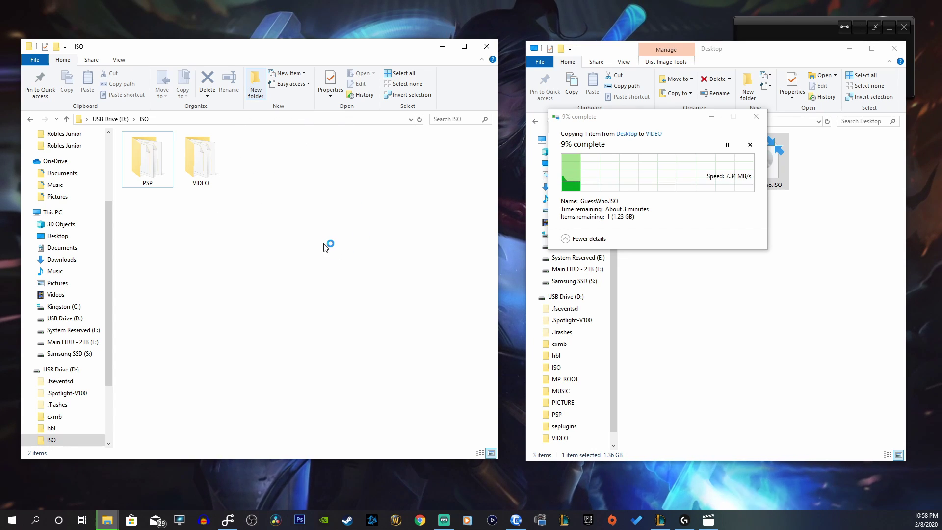
drag(685, 119, 373, 145)
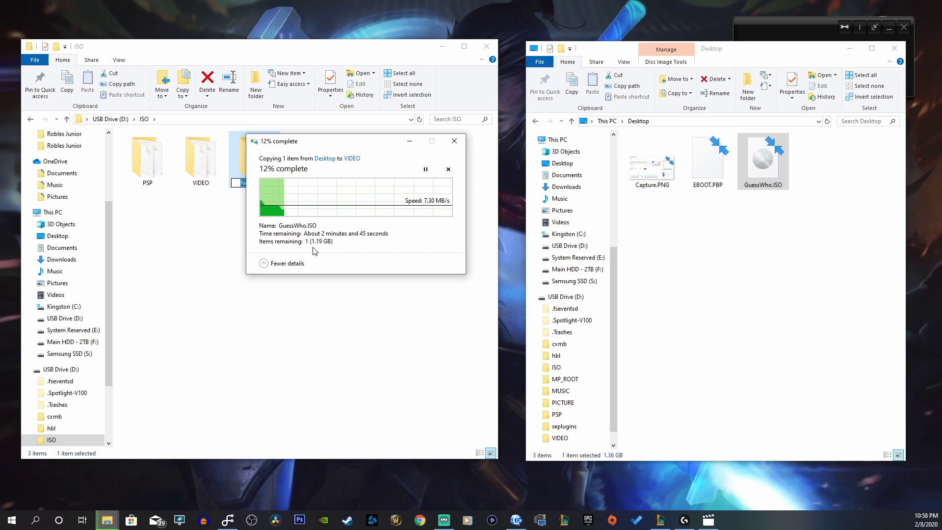
drag(324, 142, 306, 222)
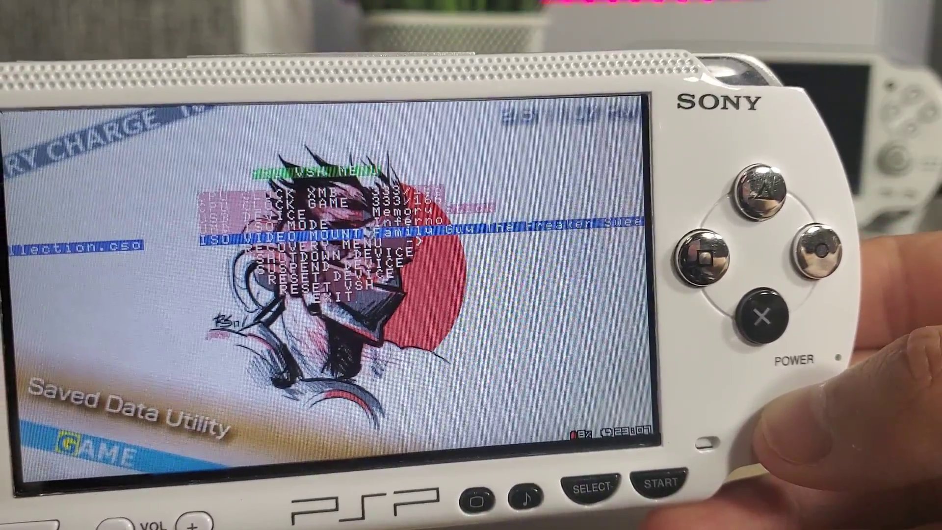
Step: Cycle ISO Video Mount to GuessWho.ISO and exit the VSH menu
key(Right)
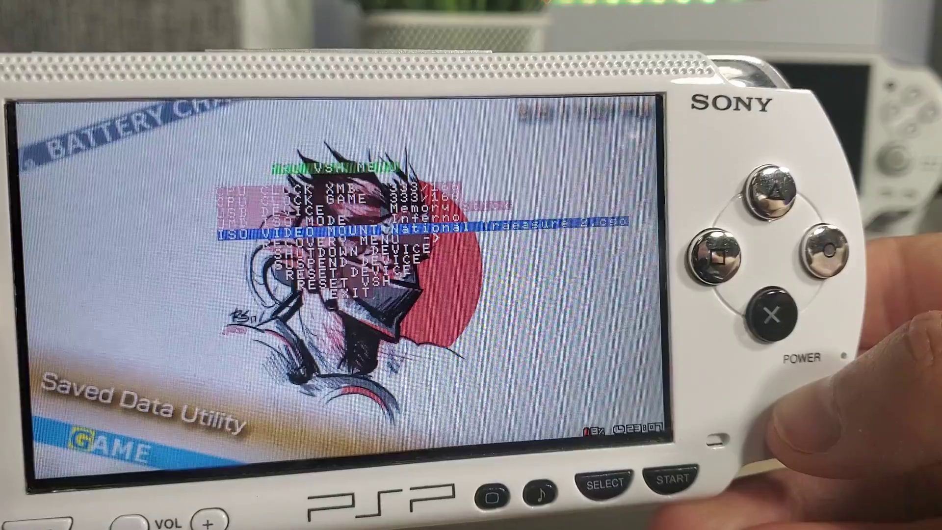
key(Right)
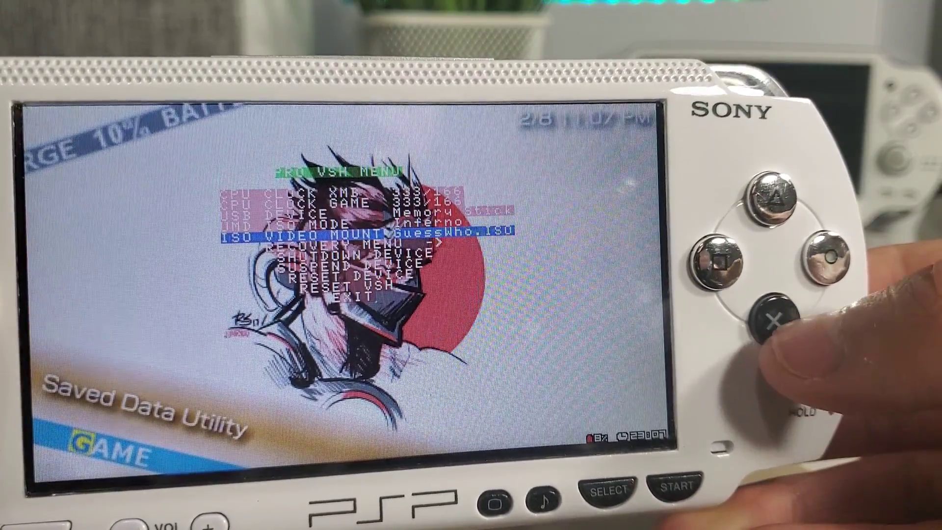
key(Return)
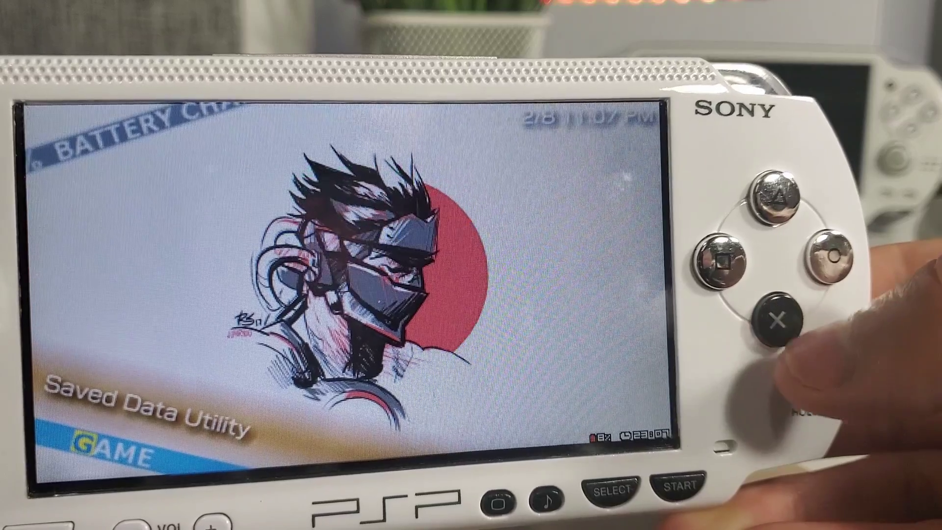